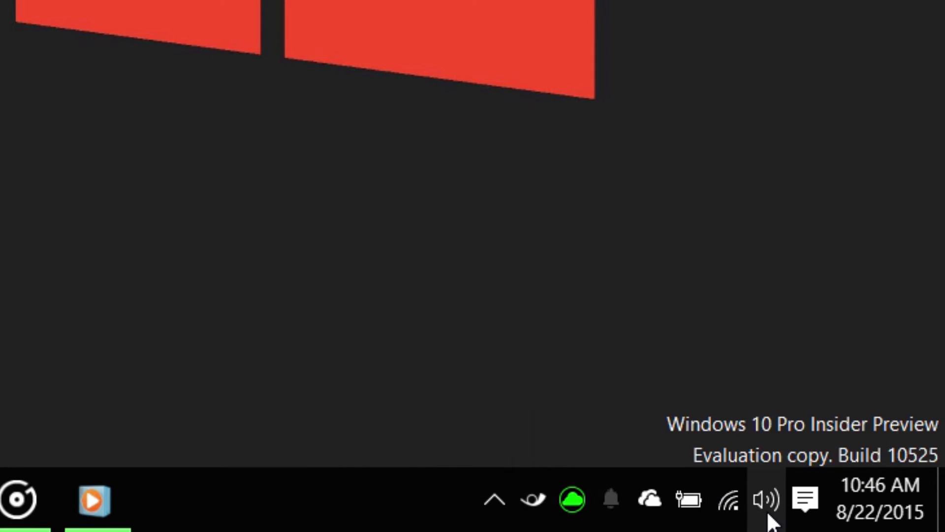
# Open the classic Volume Mixer from the system volume icon's right-click menu.
pyautogui.click(766, 501)
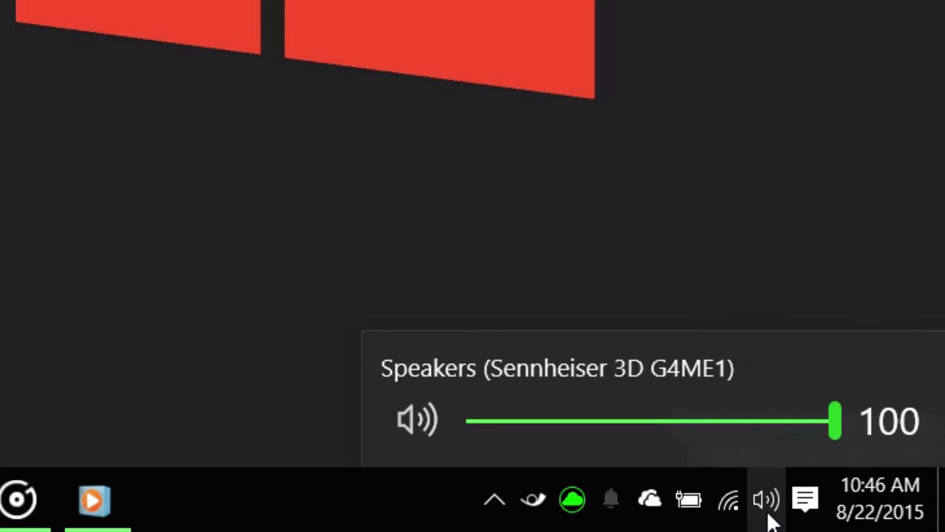
pyautogui.rightClick(766, 501)
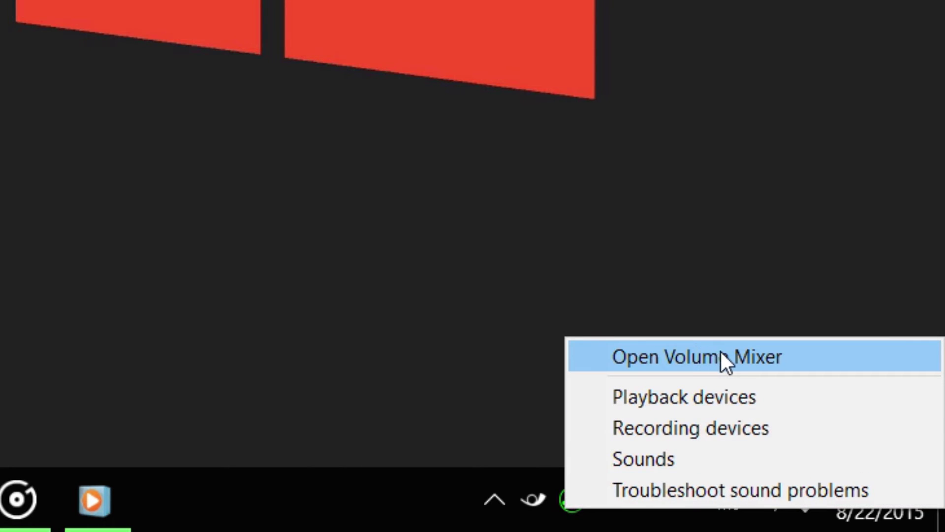
pyautogui.click(721, 351)
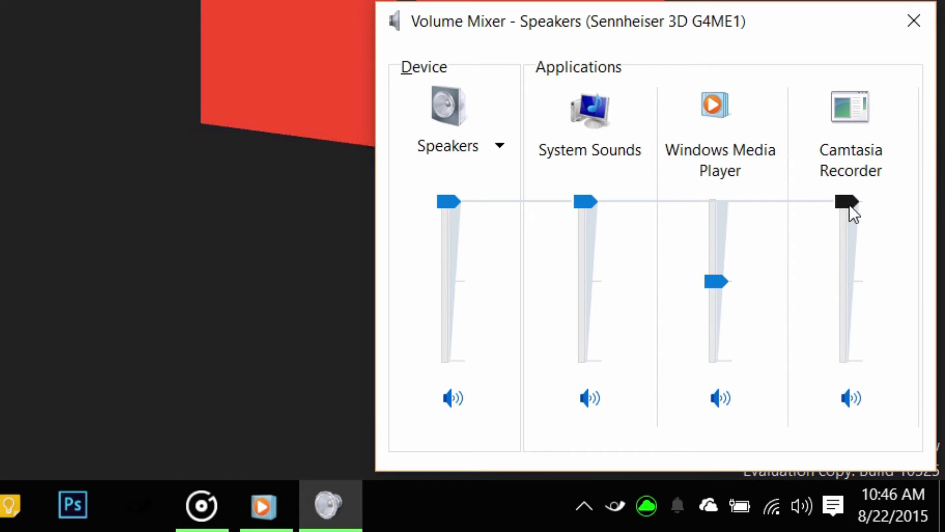
# Close Volume Mixer, open Ear Trumpet's flyout and nudge Groove Music's slider, leaving it at 100.
pyautogui.click(914, 21)
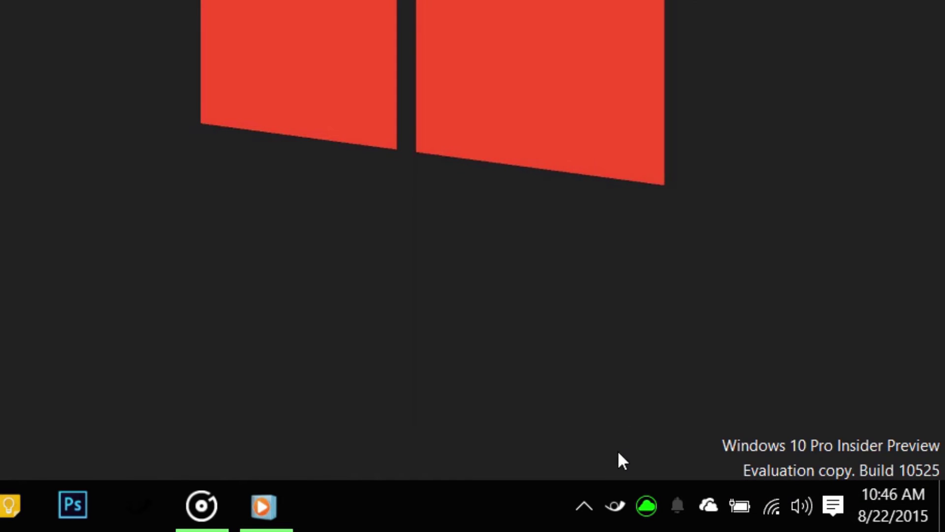
pyautogui.click(615, 506)
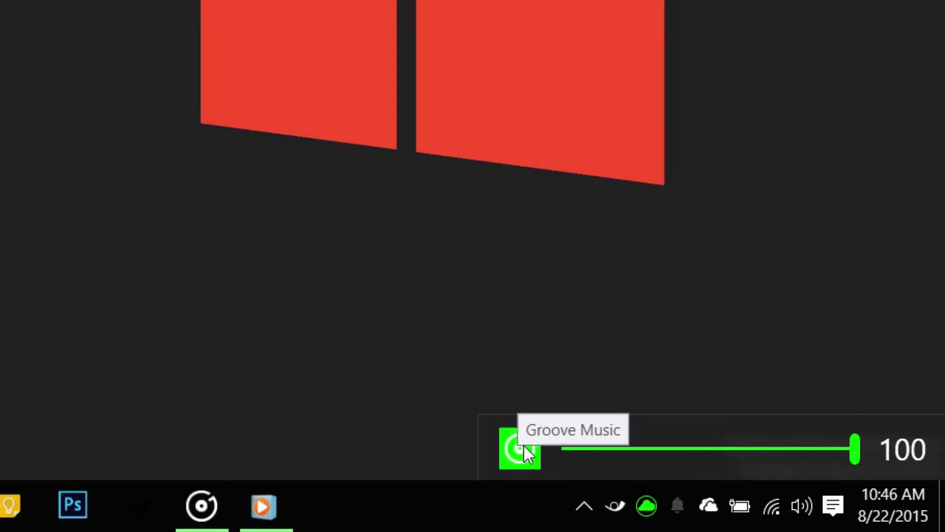
pyautogui.moveTo(854, 449)
pyautogui.mouseDown()
pyautogui.moveTo(711, 449)
pyautogui.moveTo(854, 449)
pyautogui.mouseUp()
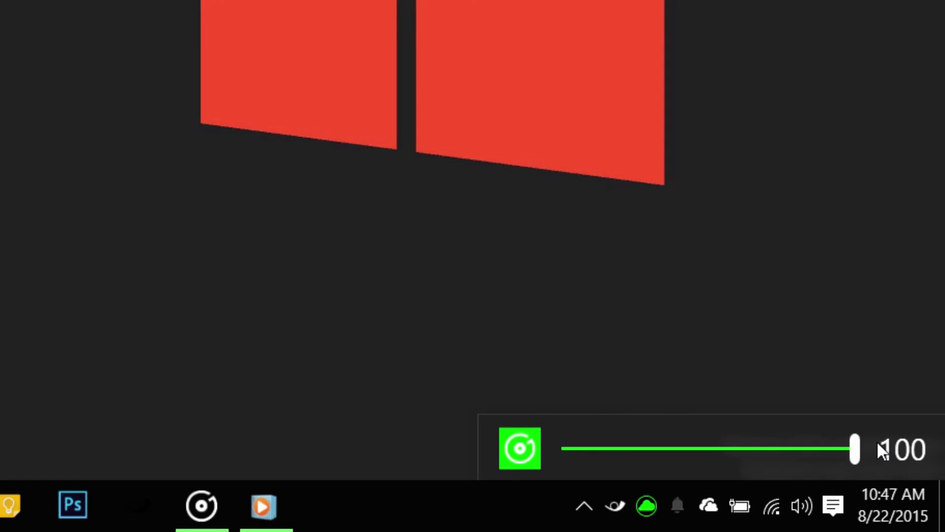
# Enable Show Desktop Apps in Ear Trumpet and reopen its flyout.
pyautogui.rightClick(612, 505)
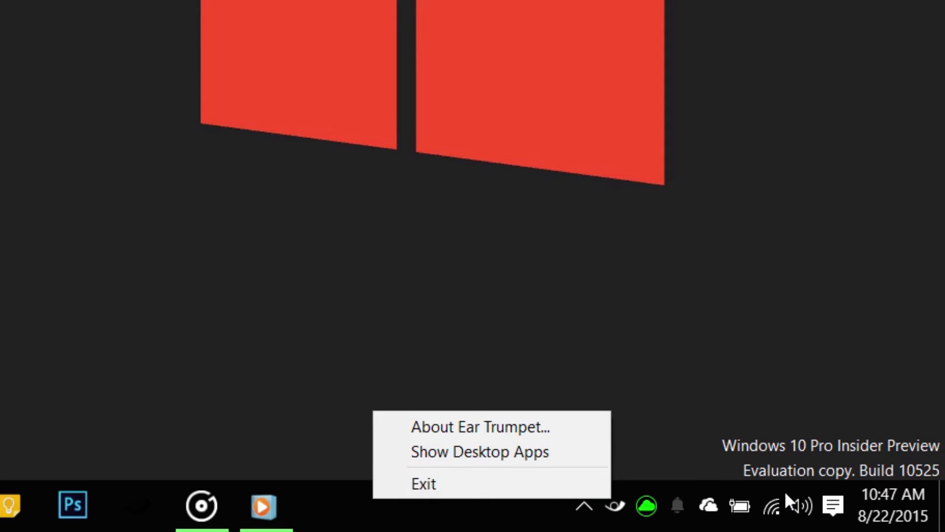
pyautogui.click(482, 451)
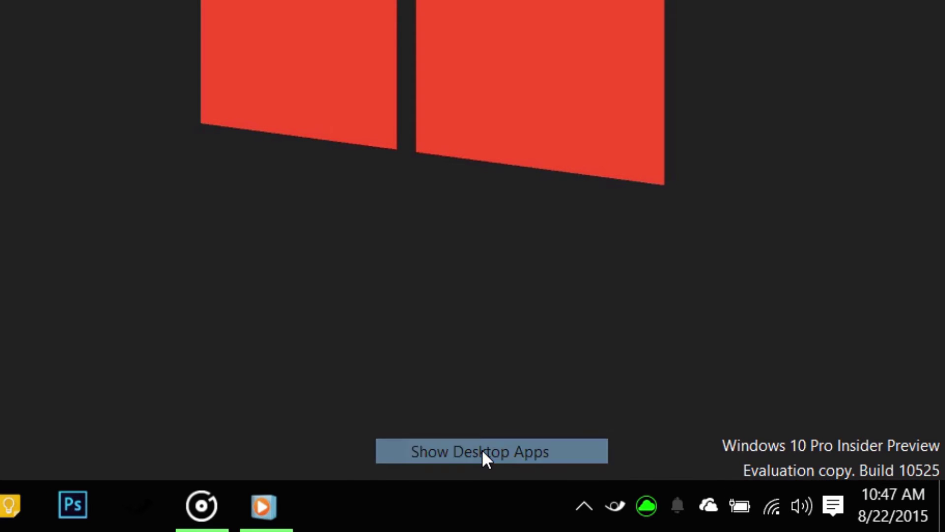
pyautogui.click(615, 506)
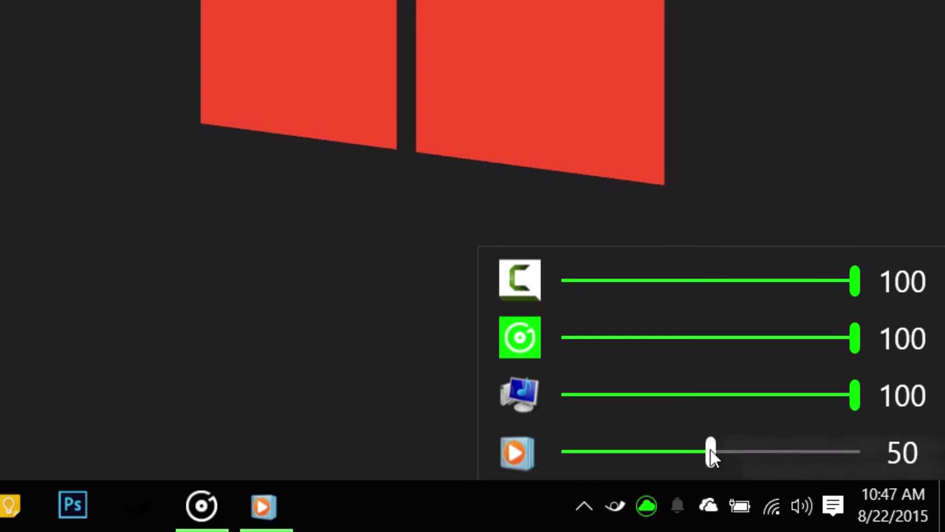
# Drag Windows Media Player's slider to 53 and Groove Music's down to 37.
pyautogui.moveTo(709, 453); pyautogui.dragTo(720, 456)
pyautogui.moveTo(854, 341); pyautogui.dragTo(674, 341)
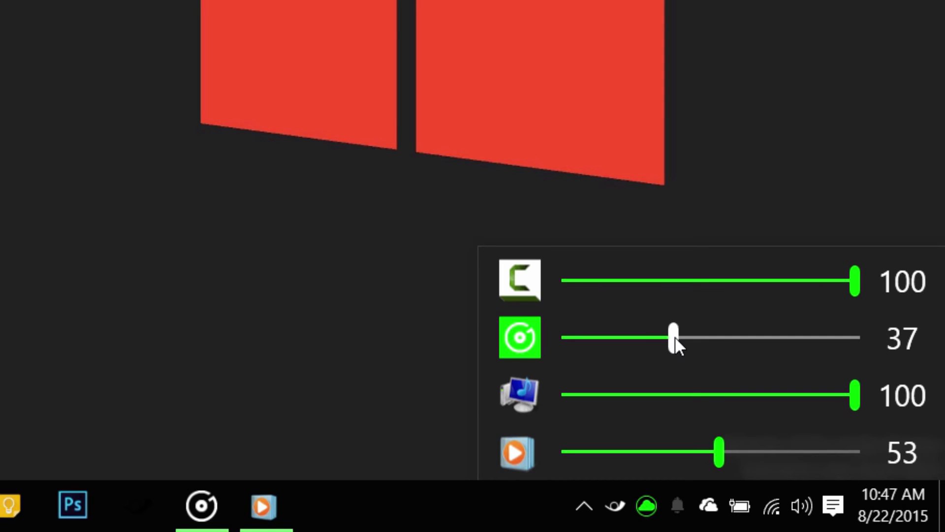